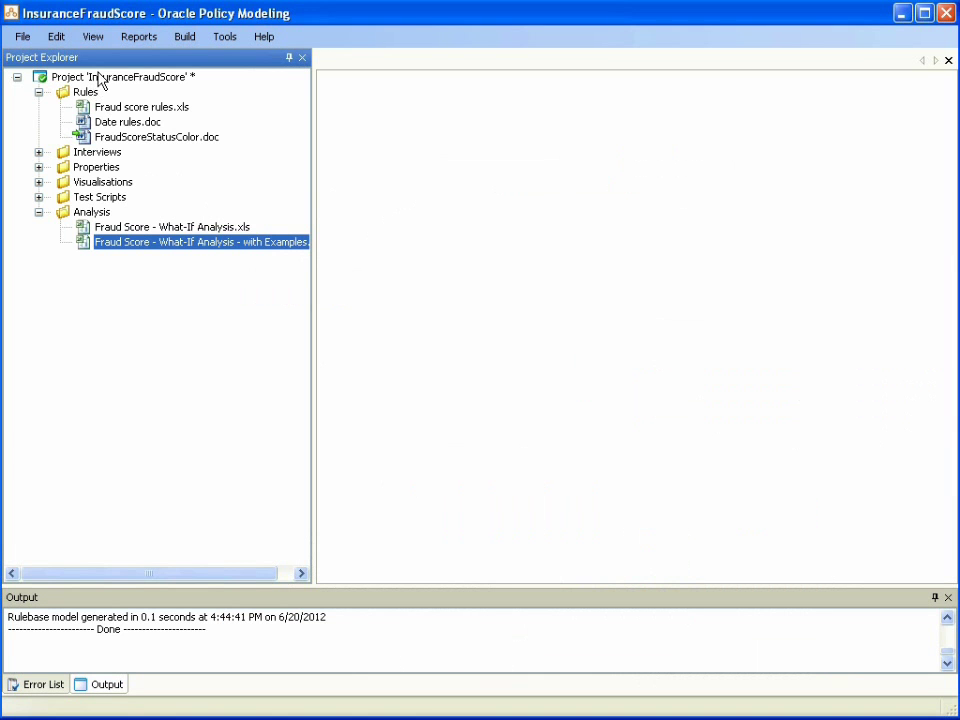
Step: Select the InsuranceFraudScore project root node in Oracle Policy Modeling
click(97, 77)
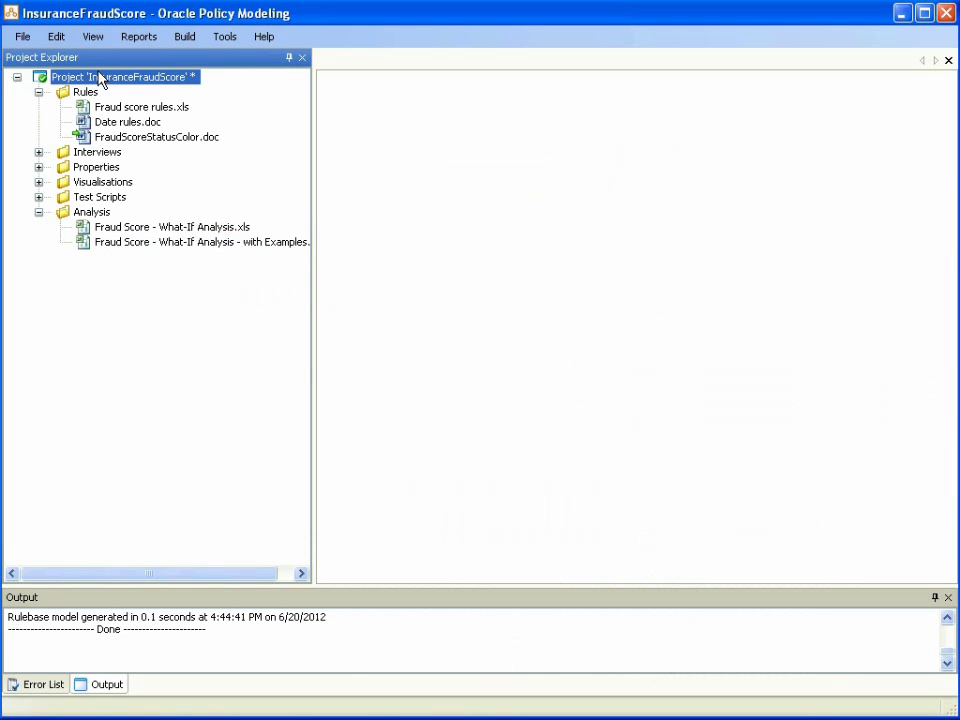
Step: Open the FraudScoreStatusColor.doc rule file with Microsoft Word from Project Explorer
click(127, 140)
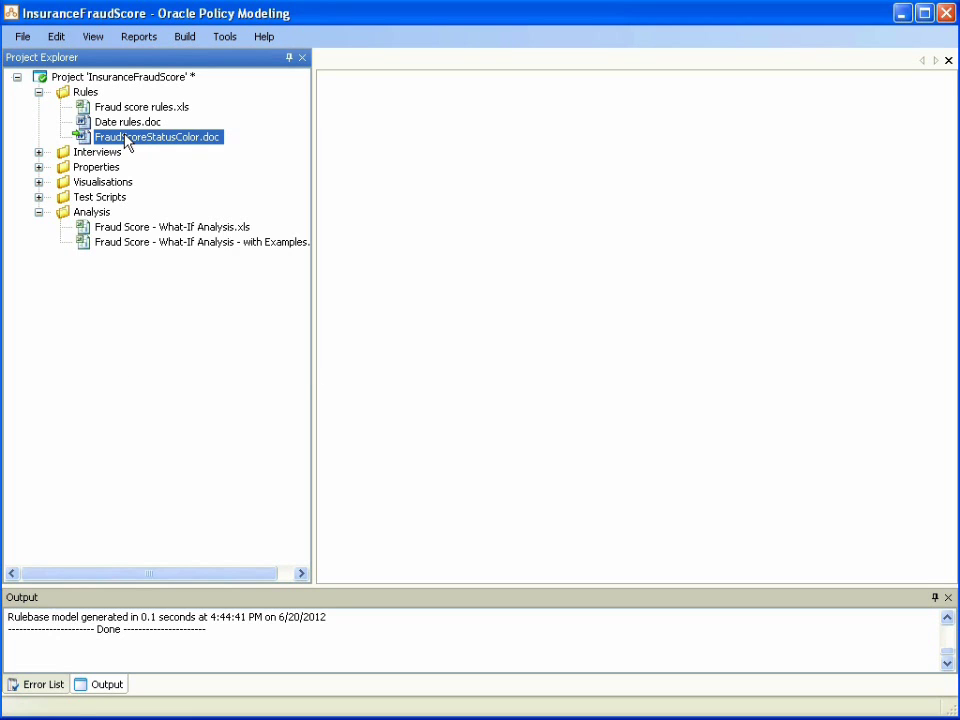
right_click(127, 142)
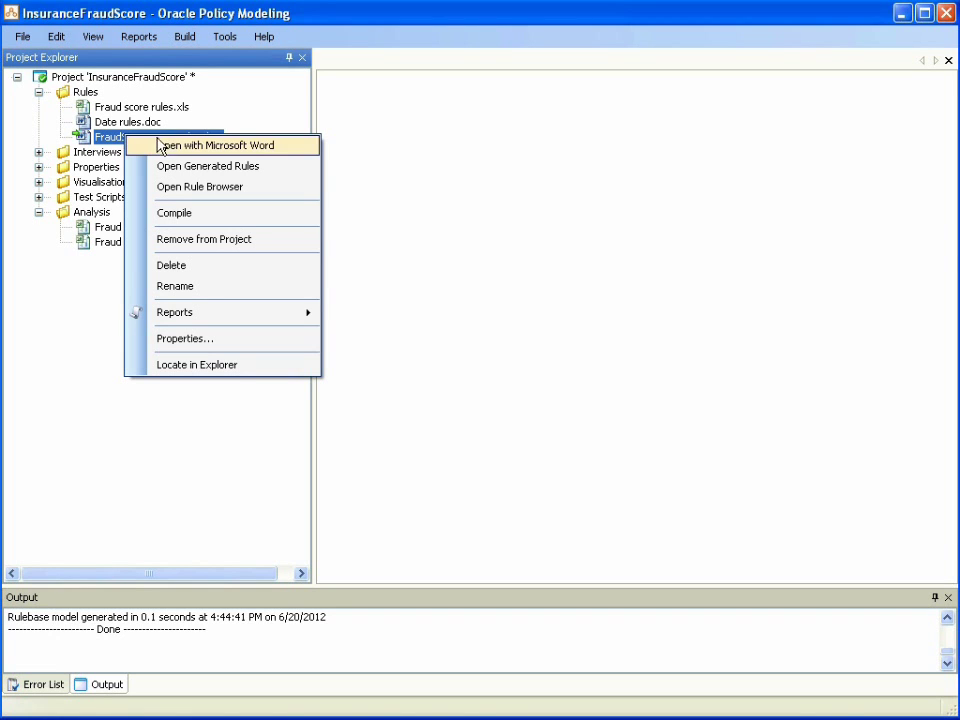
click(179, 150)
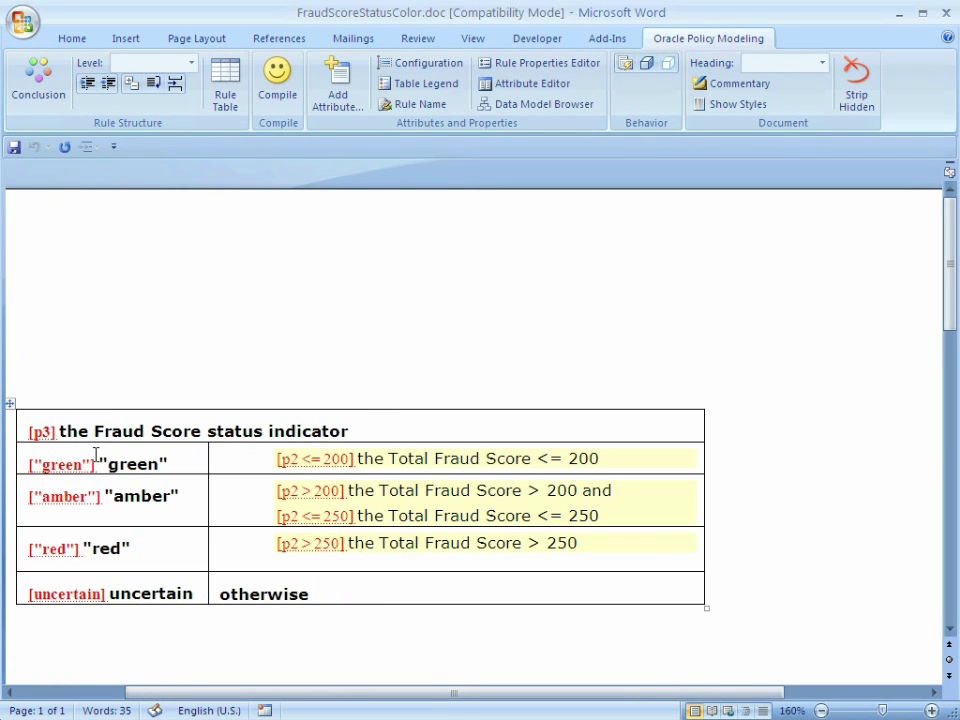
Step: Highlight the green and amber status conclusions in the rule table, then return to Oracle Policy Modeling
drag(98, 457, 172, 540)
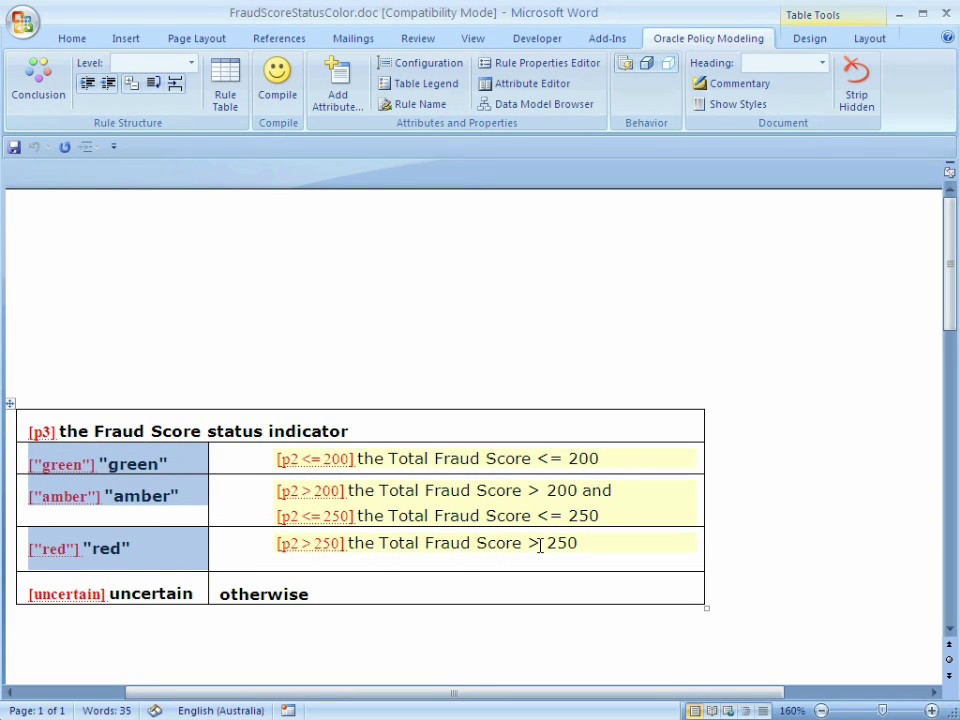
key(alt+Tab)
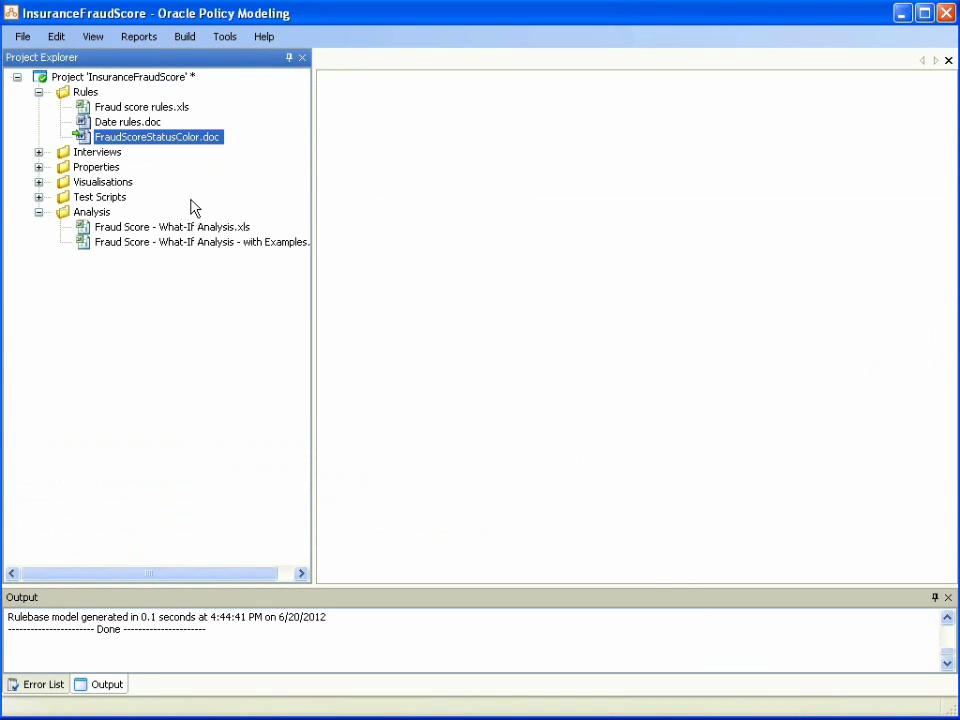
Step: Open the Fraud Score - What-If Analysis.xls workbook with Microsoft Excel
click(141, 229)
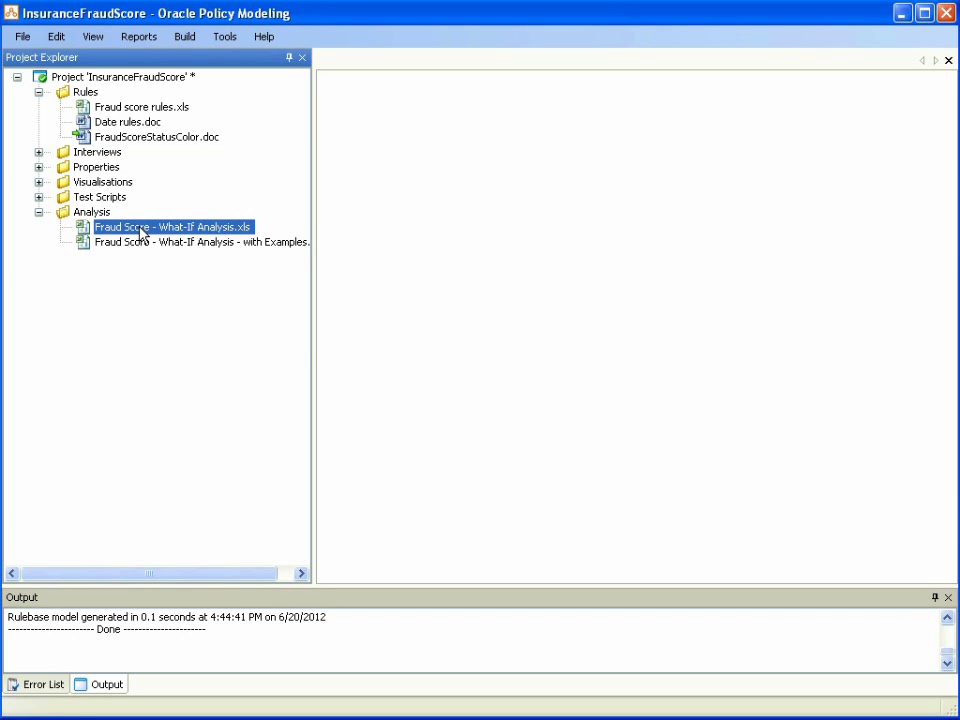
right_click(142, 233)
click(163, 241)
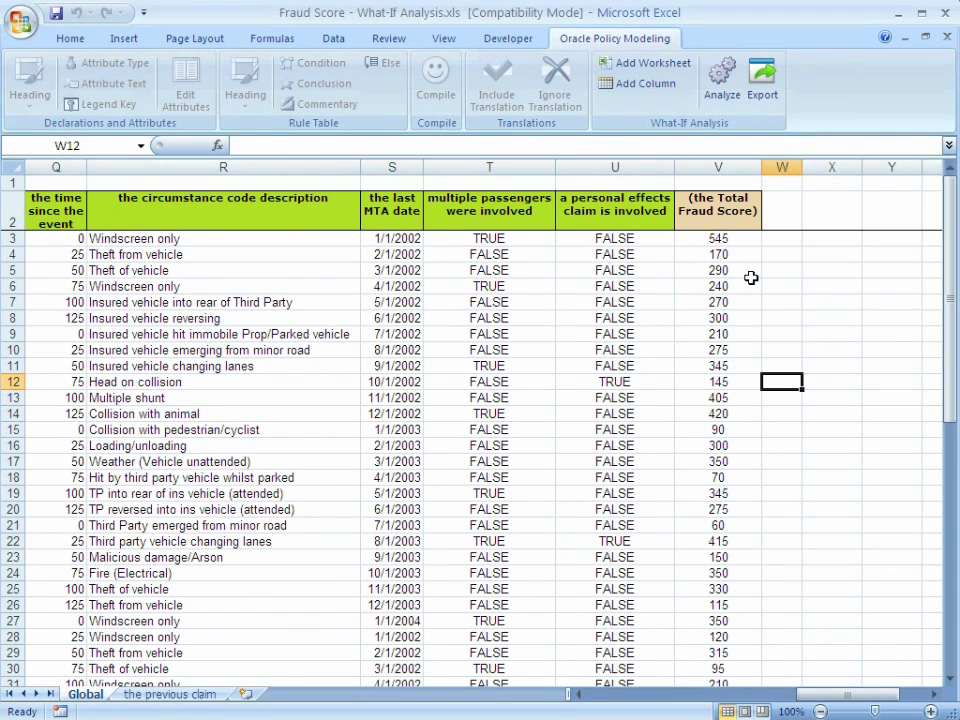
Step: Select the Total Fraud Score cells V3 to V52 and blank the 545 score in V3
click(751, 276)
key(Up)
key(Up)
key(shift+Down)
key(shift+Down)
key(shift+Down)
key(shift+Down)
key(shift+Down)
key(shift+Down)
key(shift+Down)
key(shift+Down)
key(shift+Down)
key(shift+Down)
key(shift+Down)
key(shift+Down)
key(shift+Down)
key(shift+Down)
key(shift+Down)
key(shift+Down)
key(shift+Down)
key(shift+Down)
key(shift+Down)
key(shift+Down)
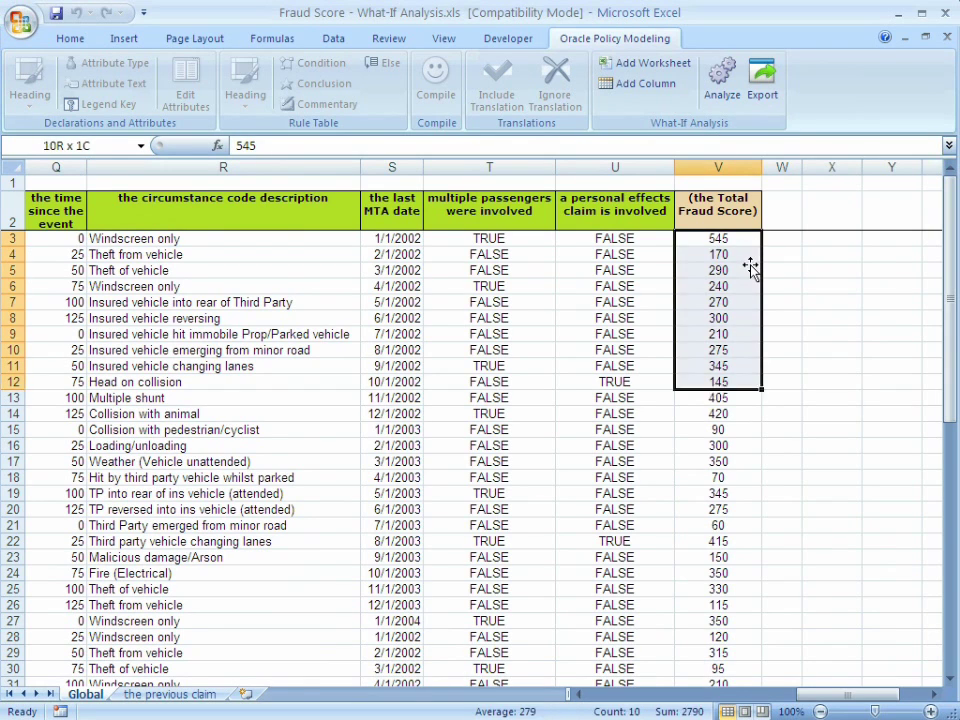
key(shift+Down)
key(shift+Down)
key(shift+Down)
key(shift+Down)
key(shift+Down)
key(shift+Down)
key(shift+Down)
key(shift+Down)
key(shift+Down)
key(shift+Down)
key(shift+Down)
key(shift+Down)
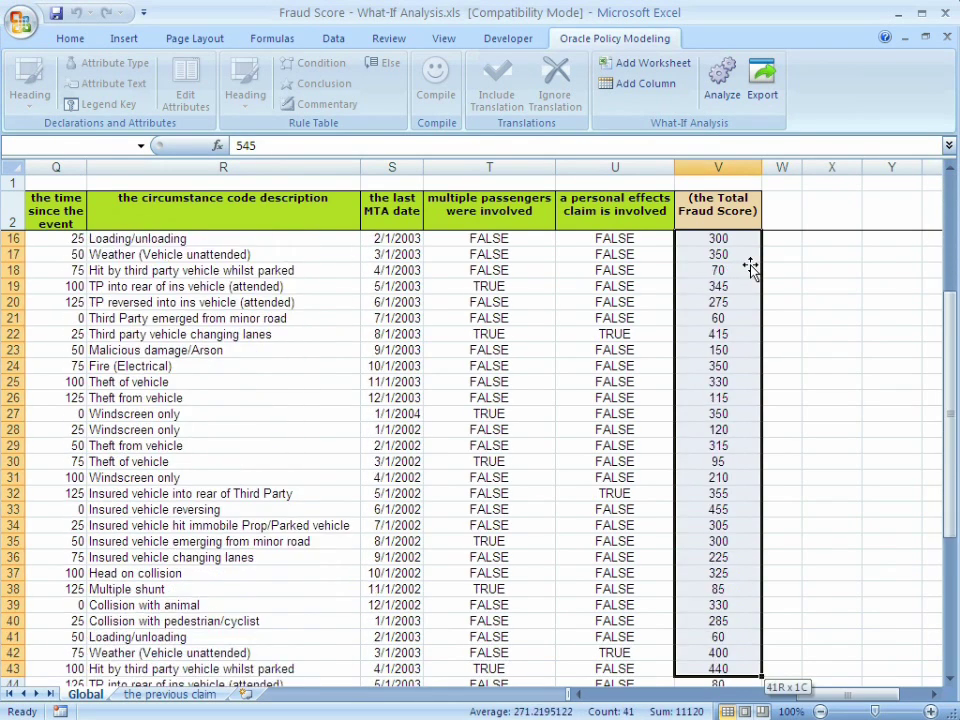
key(shift+Down)
key(shift+Down)
key(shift+Down)
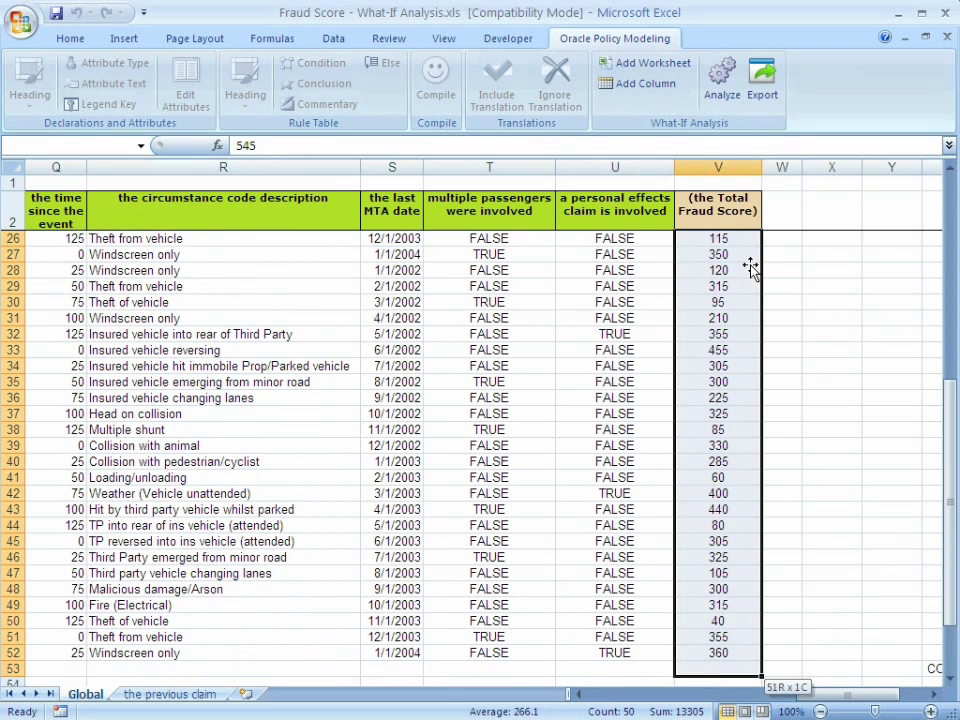
key(BackSpace)
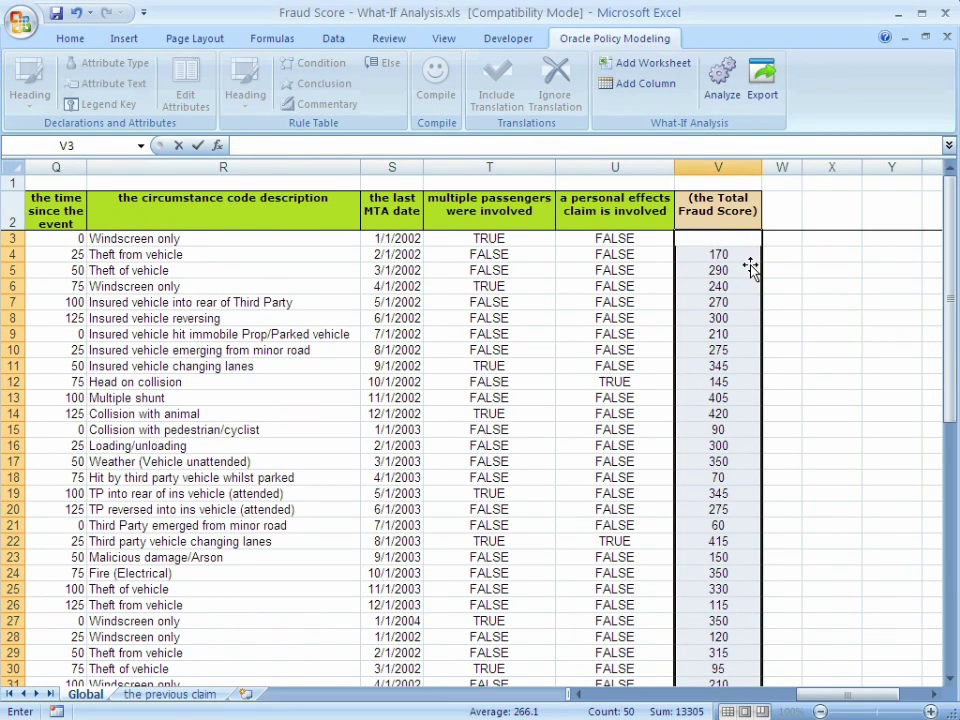
key(Return)
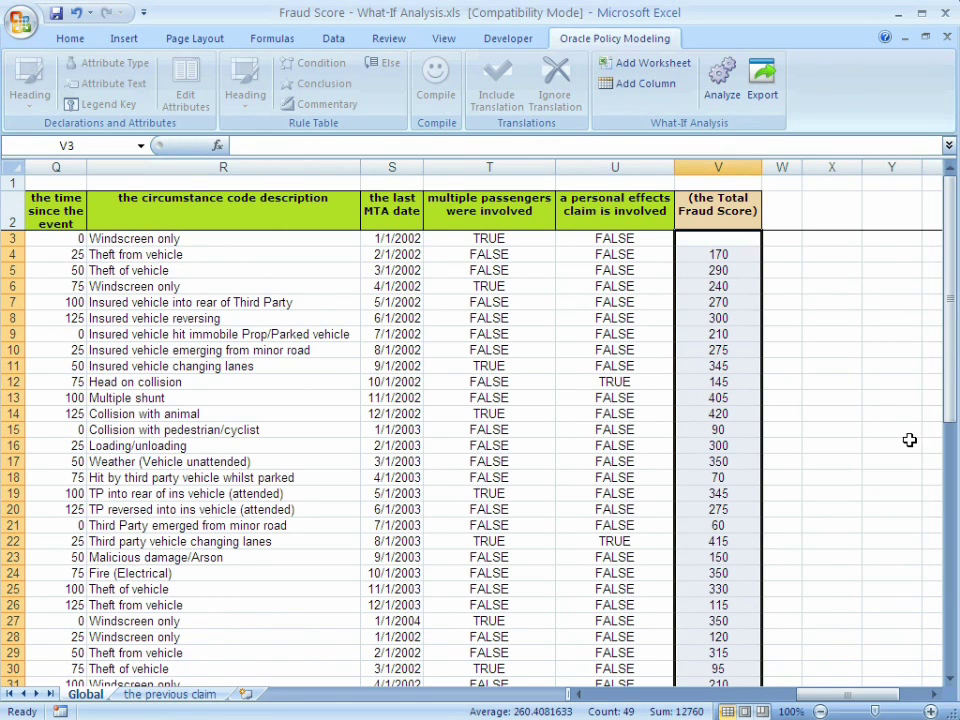
right_click(735, 248)
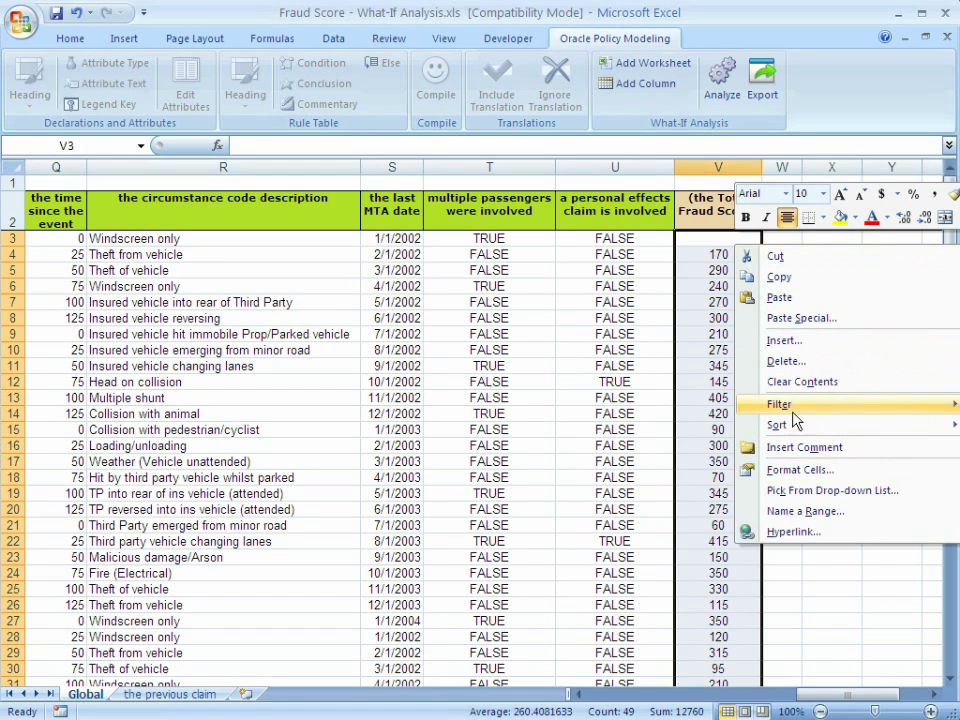
Step: Clear the selected Total Fraud Scores and rerun Analyze to recalculate all 50 scores
click(843, 384)
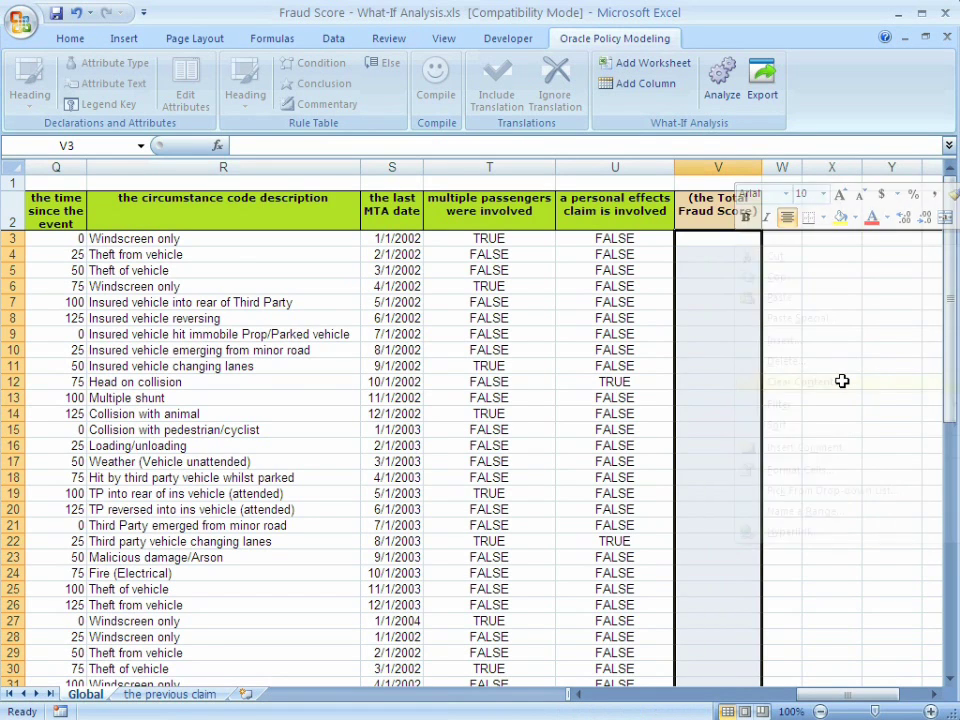
click(726, 87)
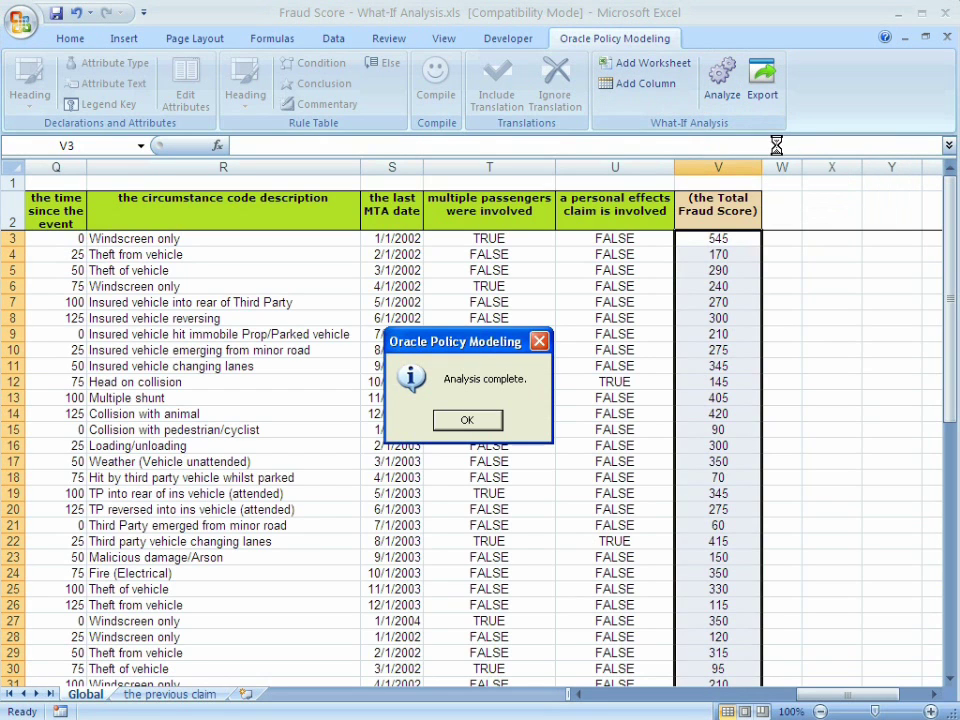
click(470, 422)
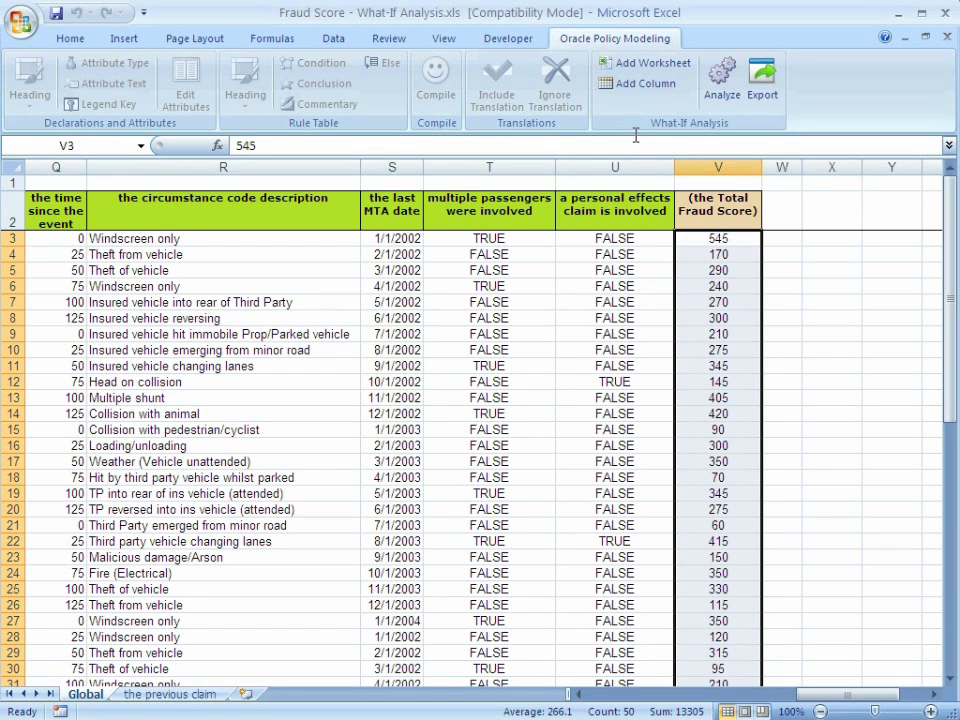
Step: Add a Fraud Score status indicator column W and narrow its width
click(645, 86)
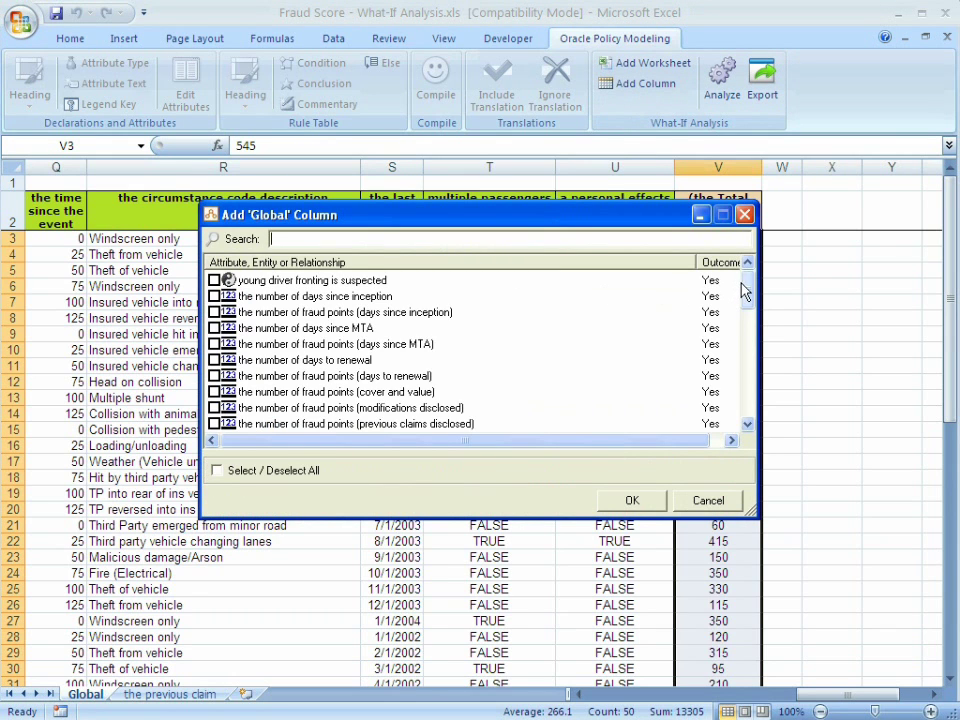
drag(743, 288, 737, 390)
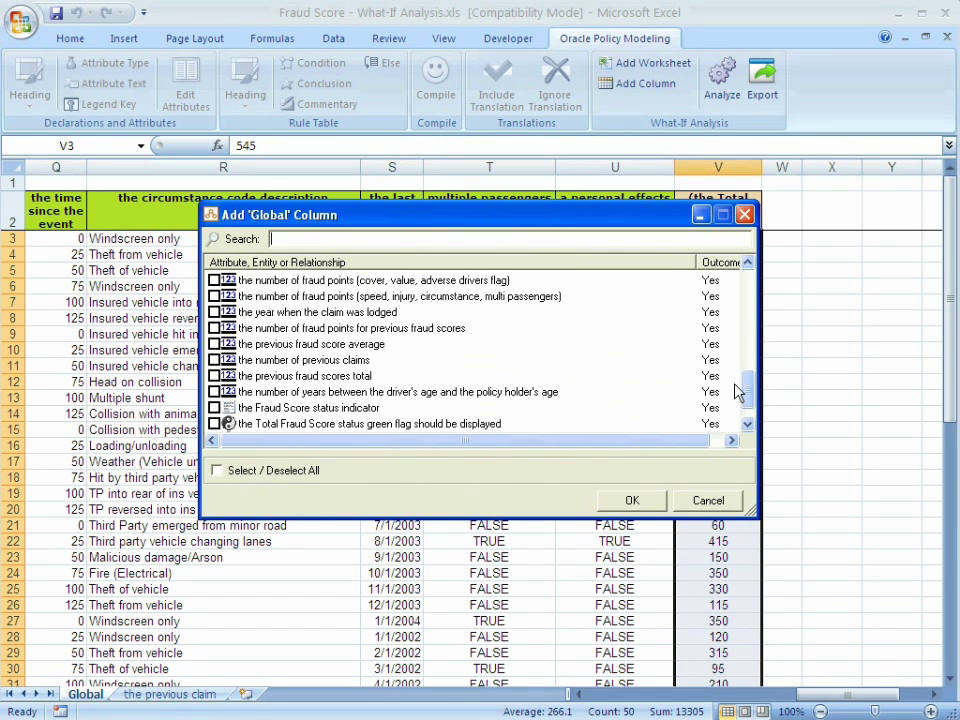
click(633, 502)
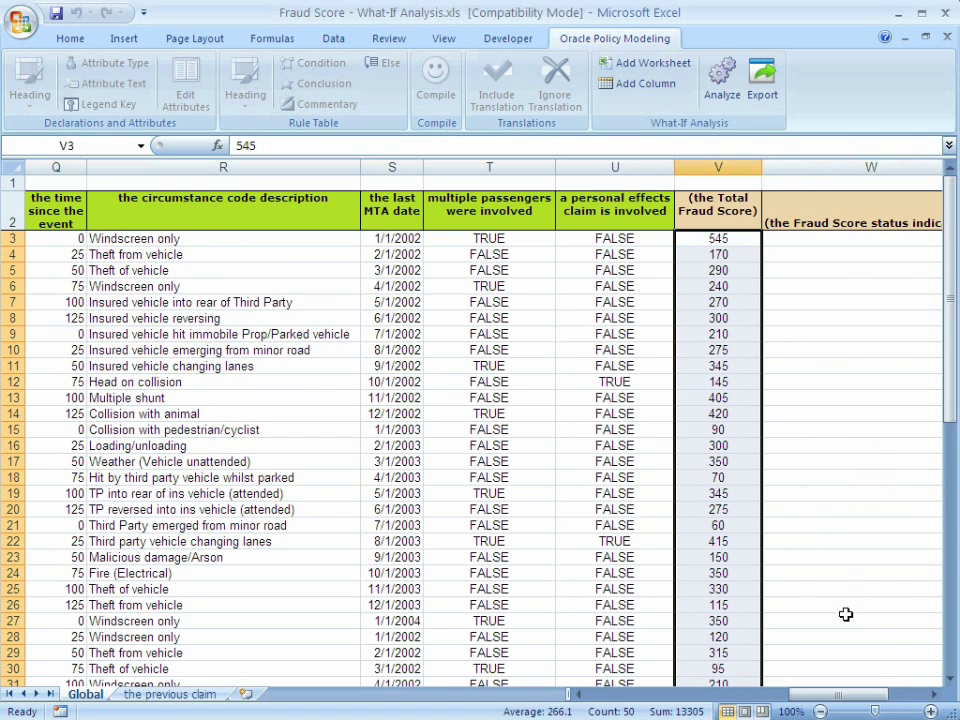
drag(843, 697, 852, 697)
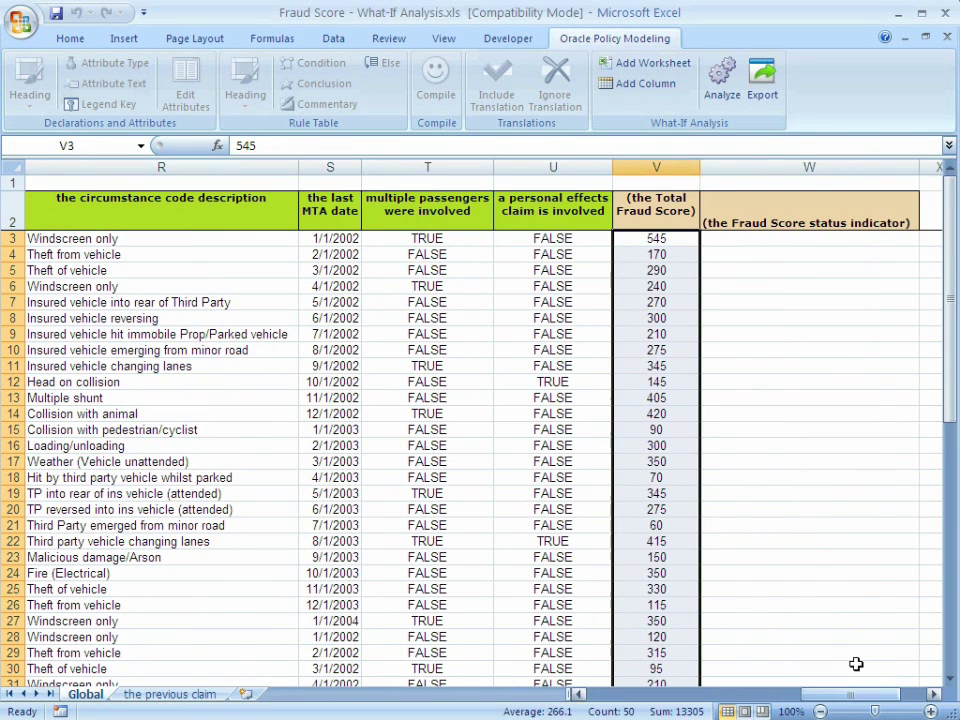
drag(917, 160, 795, 179)
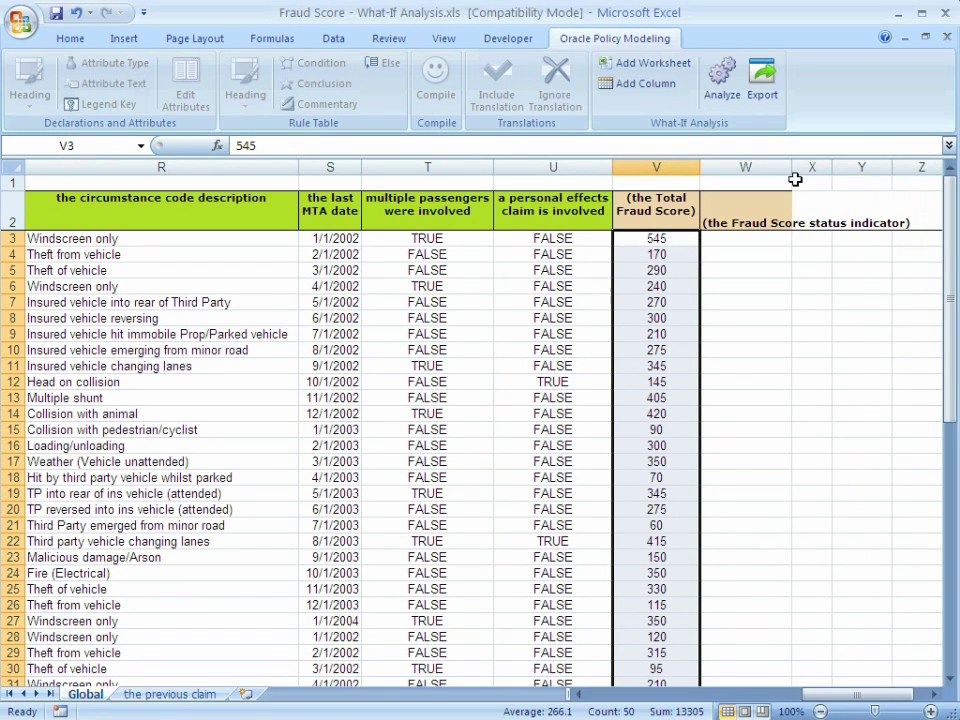
Step: Rerun the analysis to fill red, amber and green statuses, and head column X 'Policy 1'
click(722, 80)
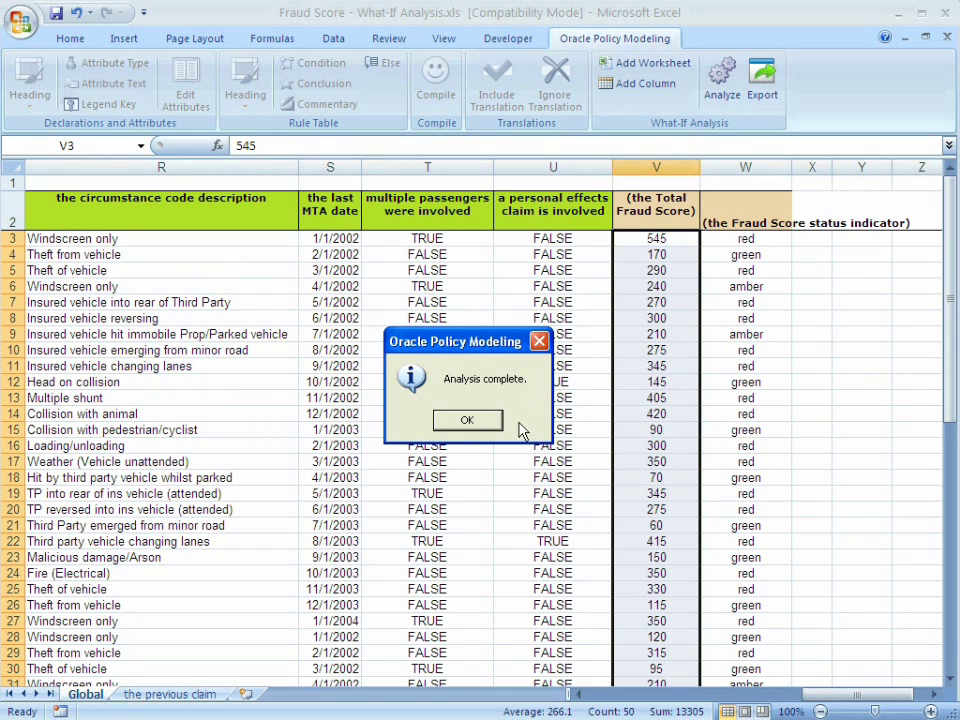
click(487, 420)
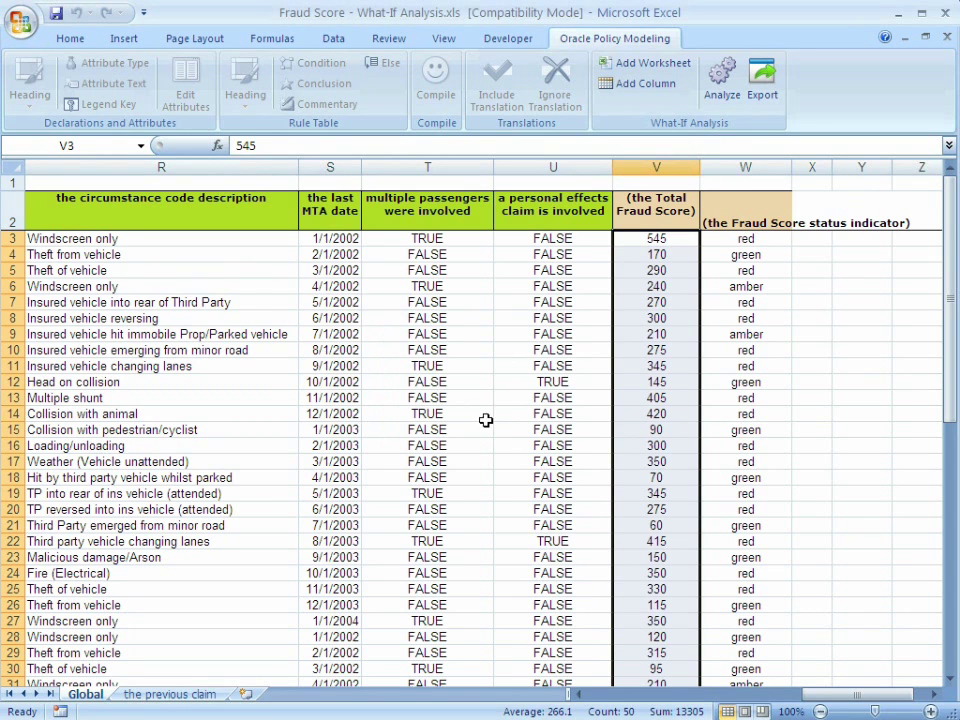
click(815, 224)
text(Policy 1)
key(Return)
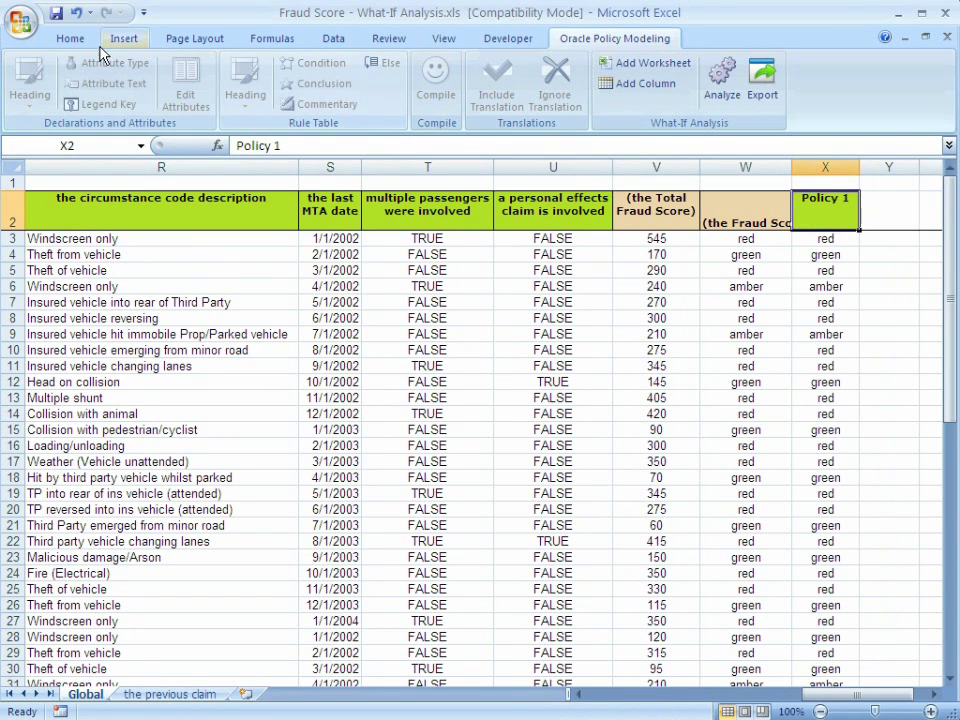
Step: Apply the Normal cell style to the Policy 1 results and switch back to Oracle Policy Modeling
click(70, 37)
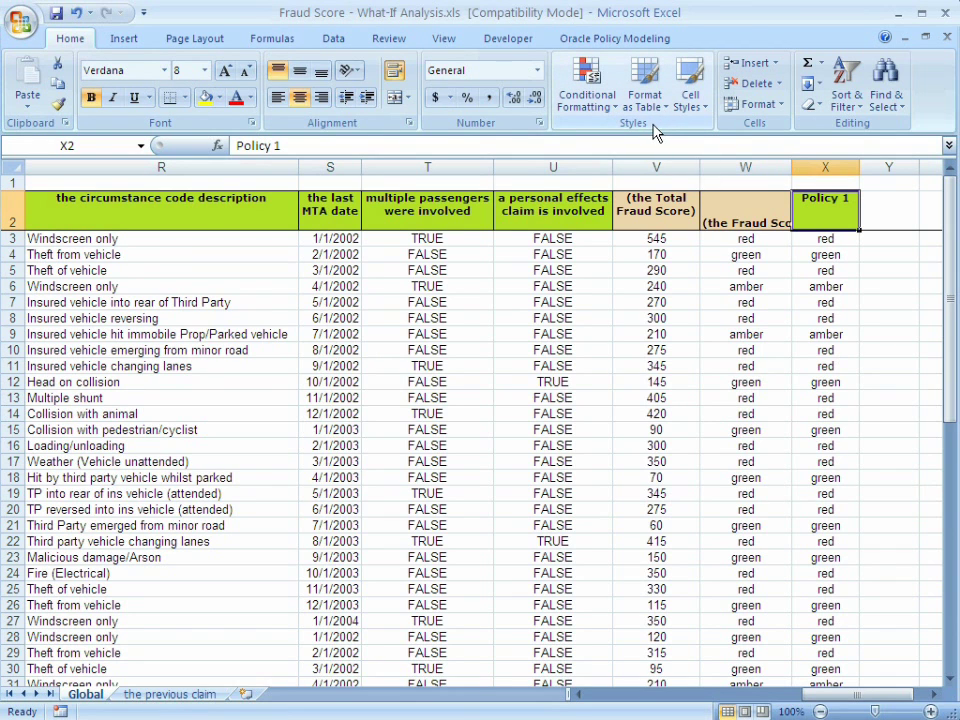
click(699, 110)
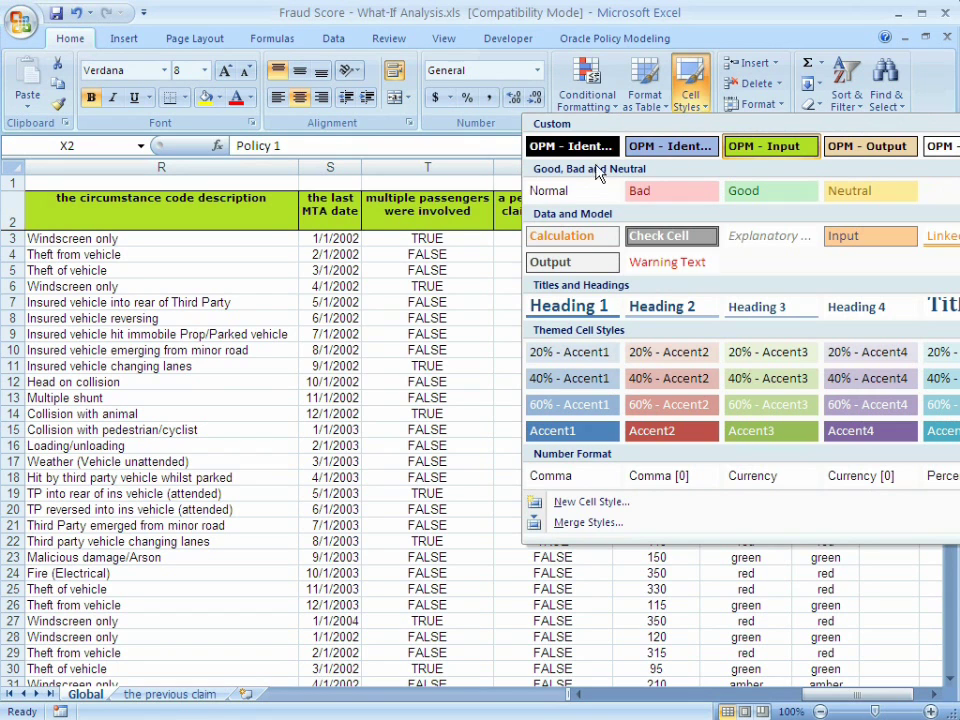
click(580, 193)
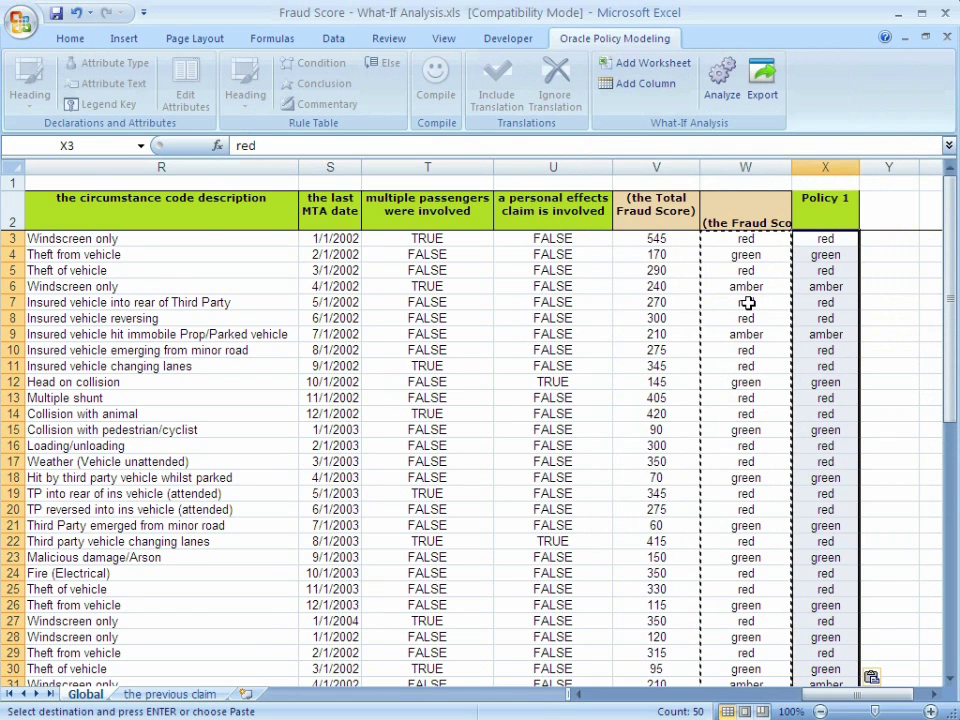
key(alt+Tab)
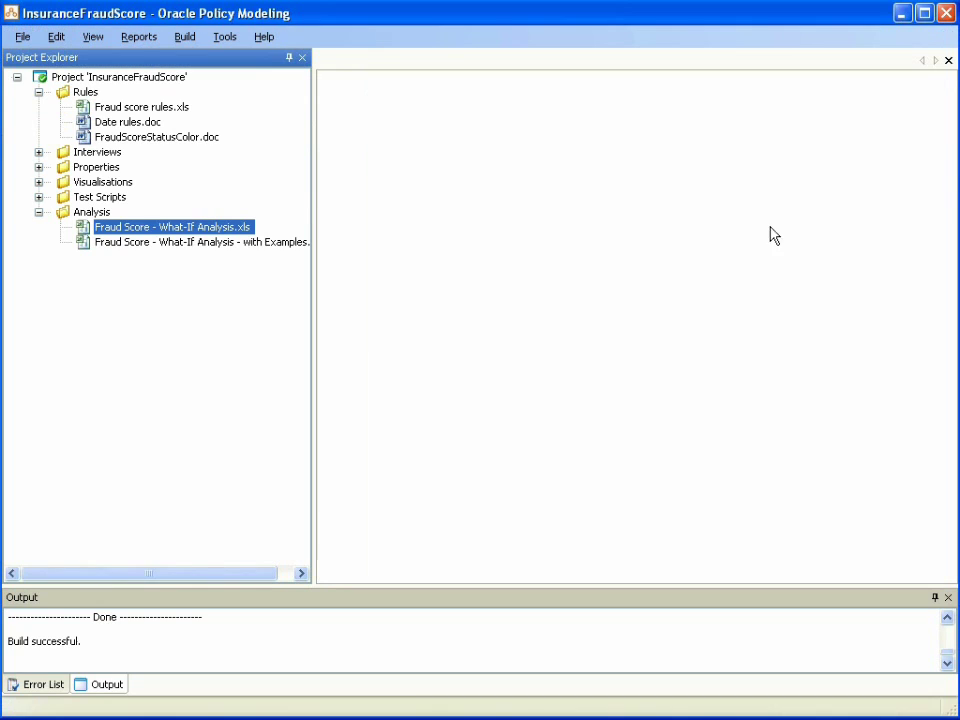
Step: Reopen the FraudScoreStatusColor.doc rule document in Microsoft Word from Project Explorer
click(189, 138)
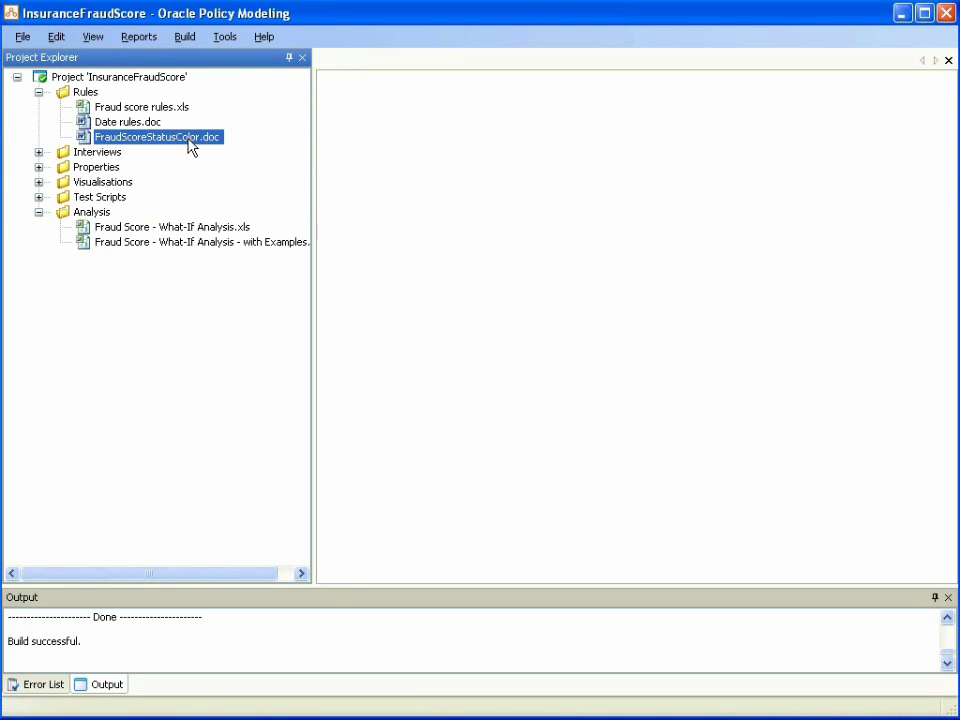
right_click(190, 139)
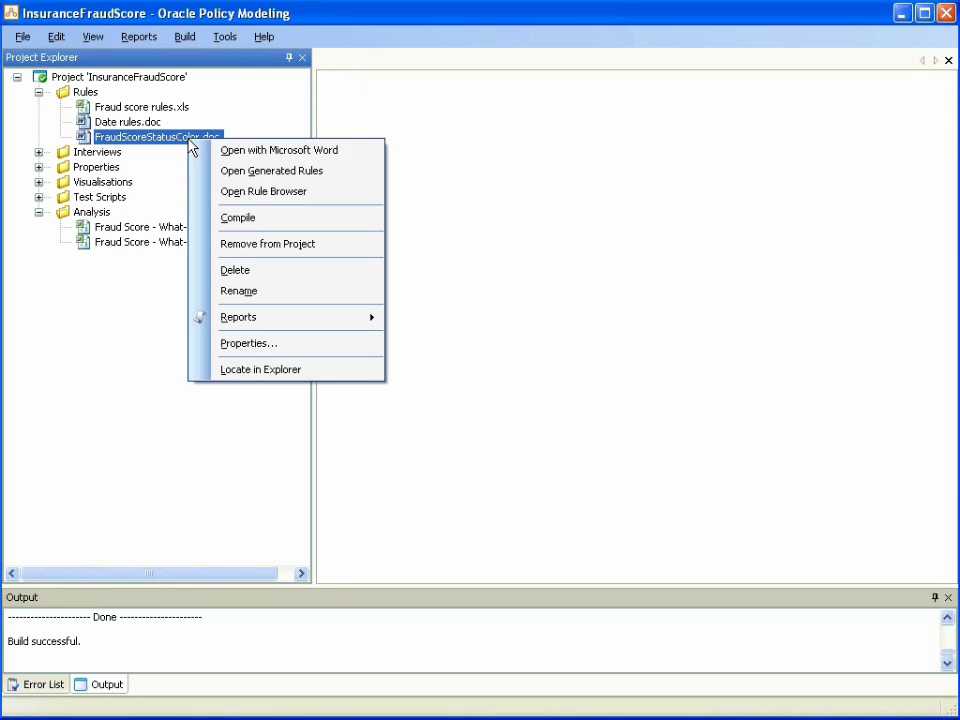
click(246, 152)
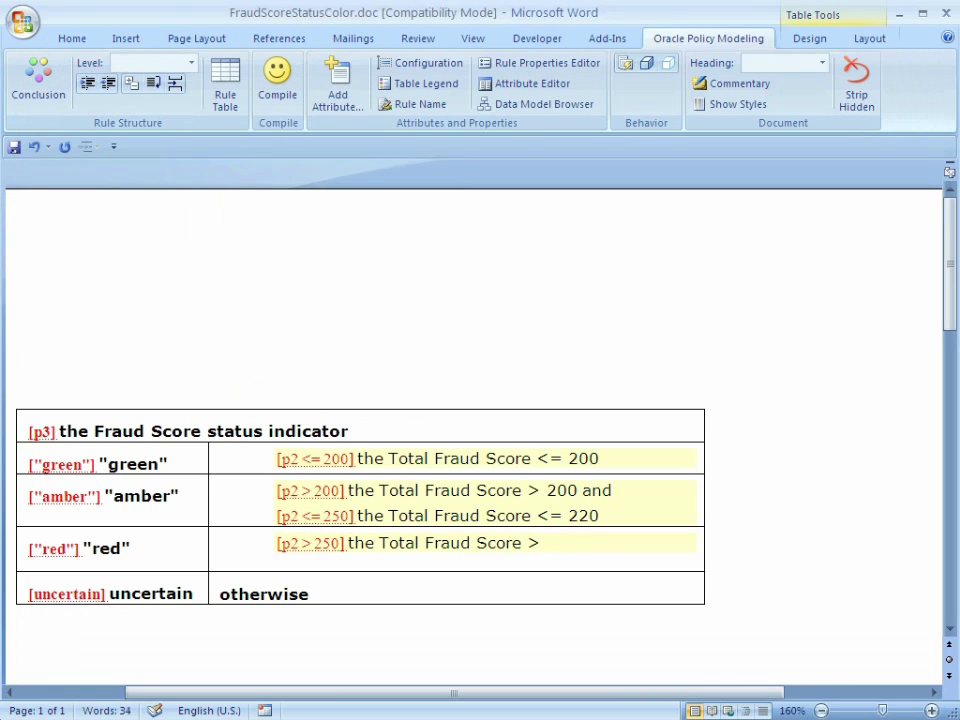
Step: Change the red and amber rows' 250 thresholds to 300 in the Word rule
text(3)
key(ctrl+z)
key(ctrl+z)
key(ctrl+z)
key(ctrl+z)
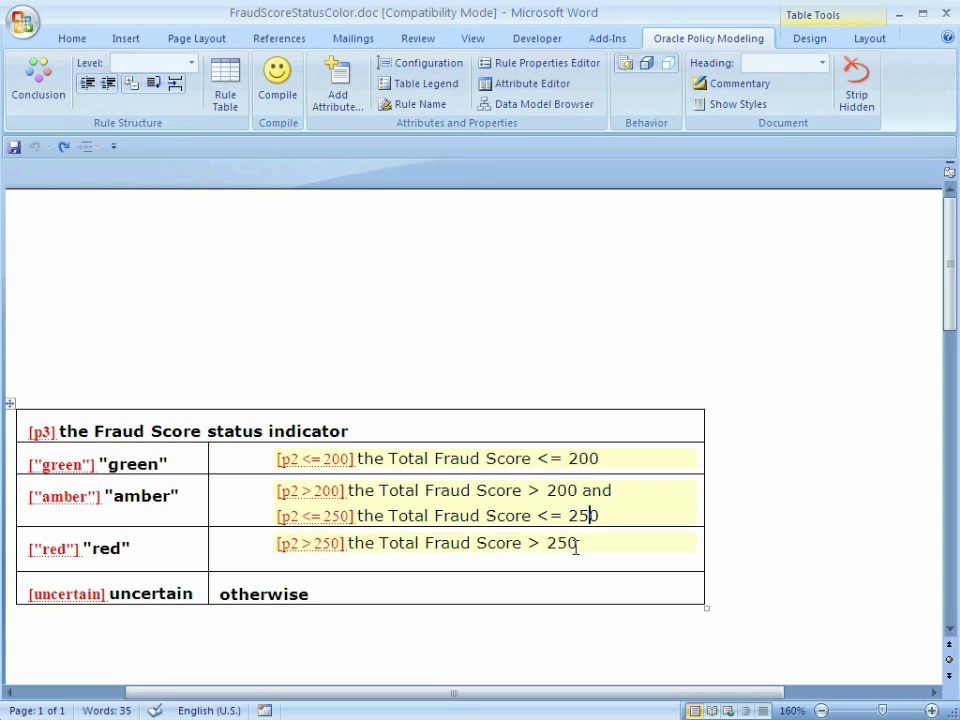
key(BackSpace)
key(BackSpace)
text(300)
click(605, 519)
key(BackSpace)
text(3)
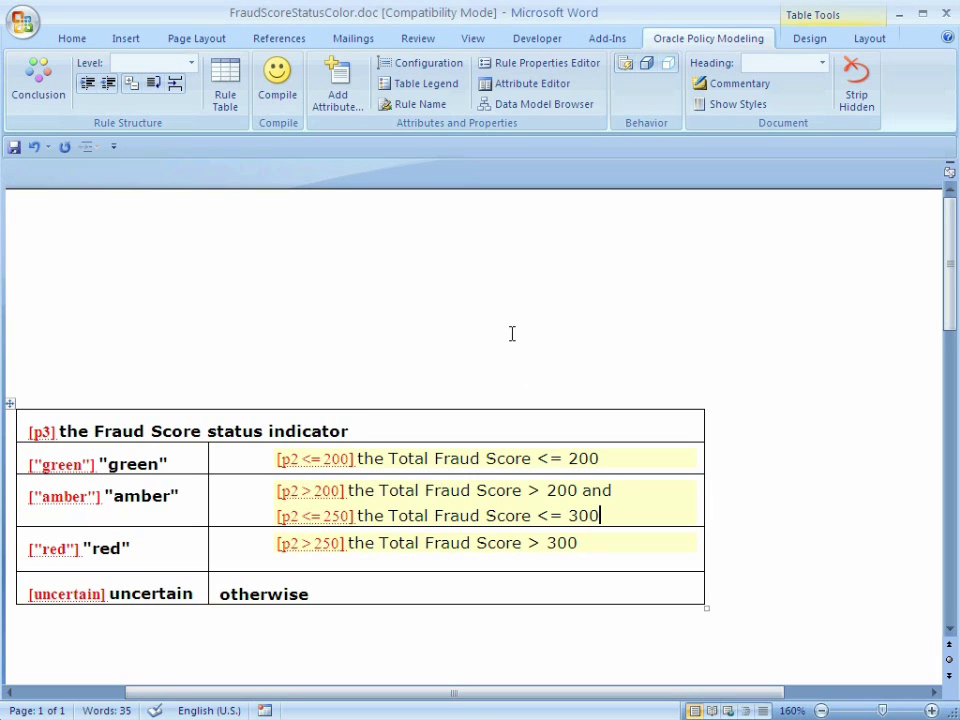
Step: Compile and save the rules, then return to the Excel workbook
click(281, 90)
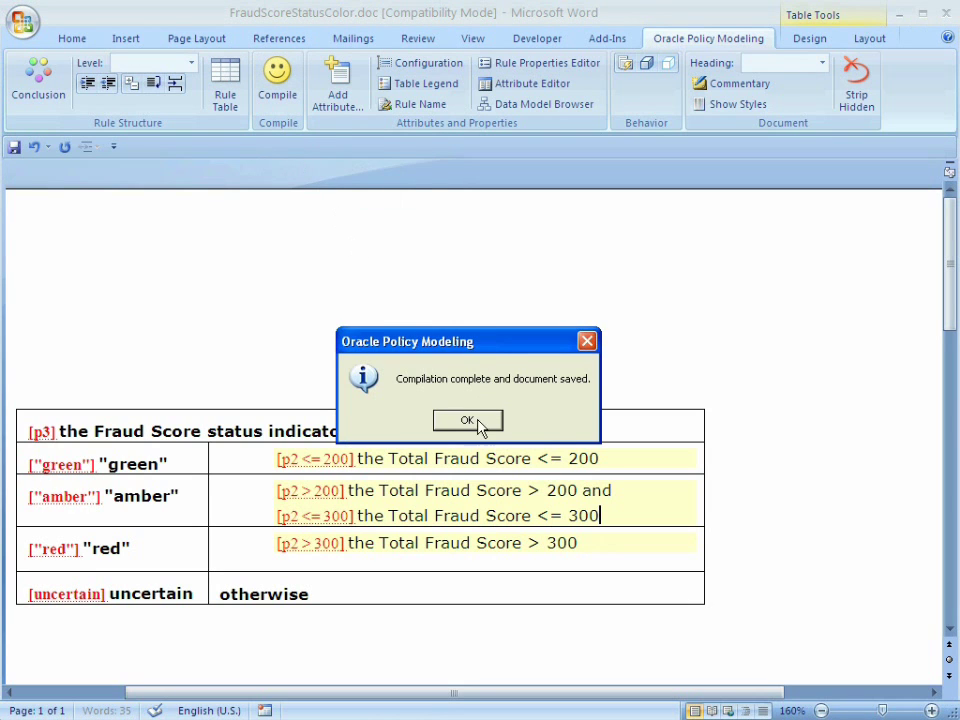
click(467, 420)
key(alt+Tab)
key(alt+Tab)
key(alt+Tab)
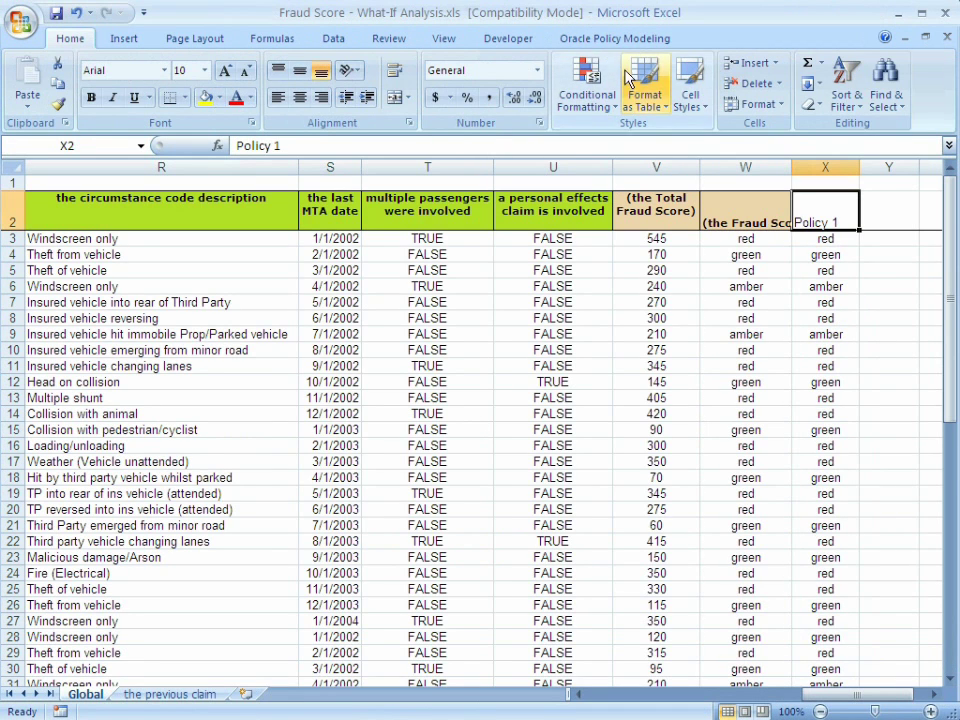
Step: Rerun Analyze with the 300 threshold and compare row 5's score 290 under Policy 1 and Policy 2
click(643, 39)
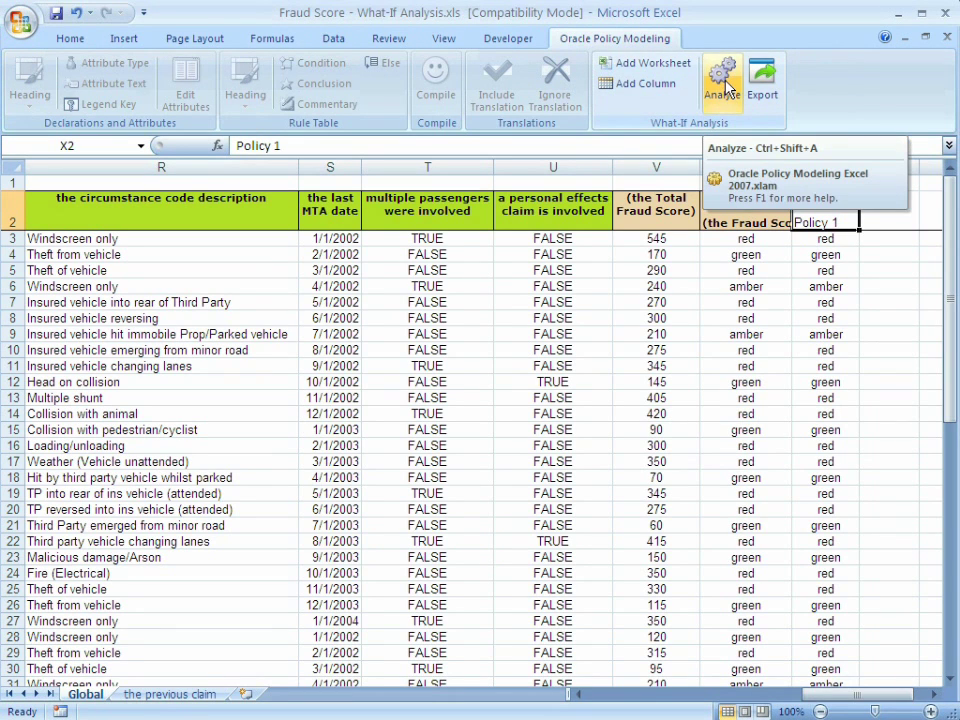
click(726, 88)
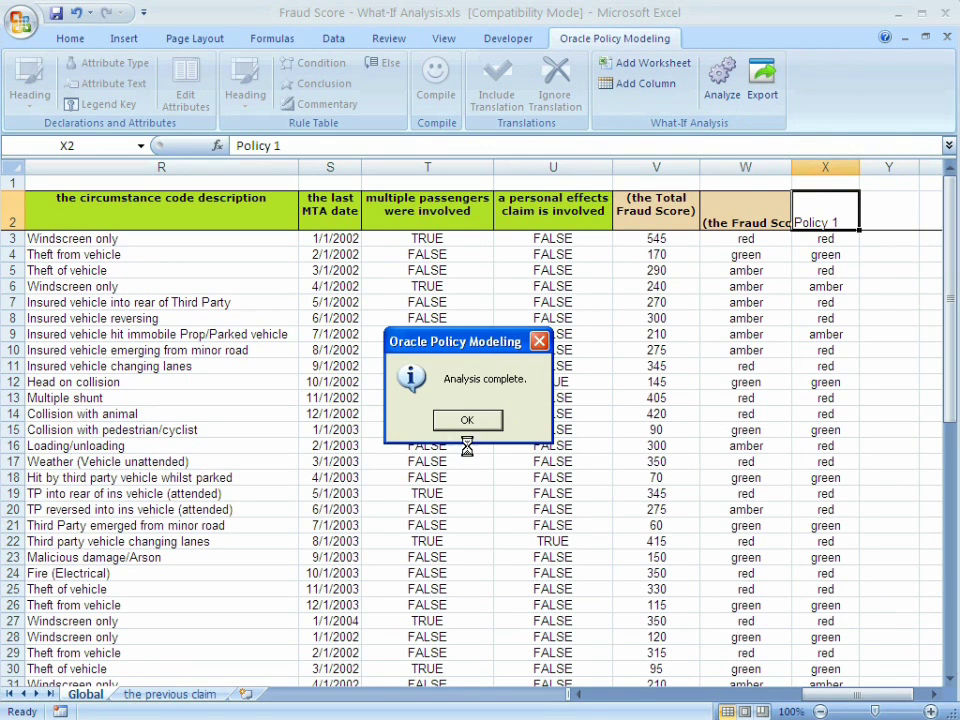
click(475, 424)
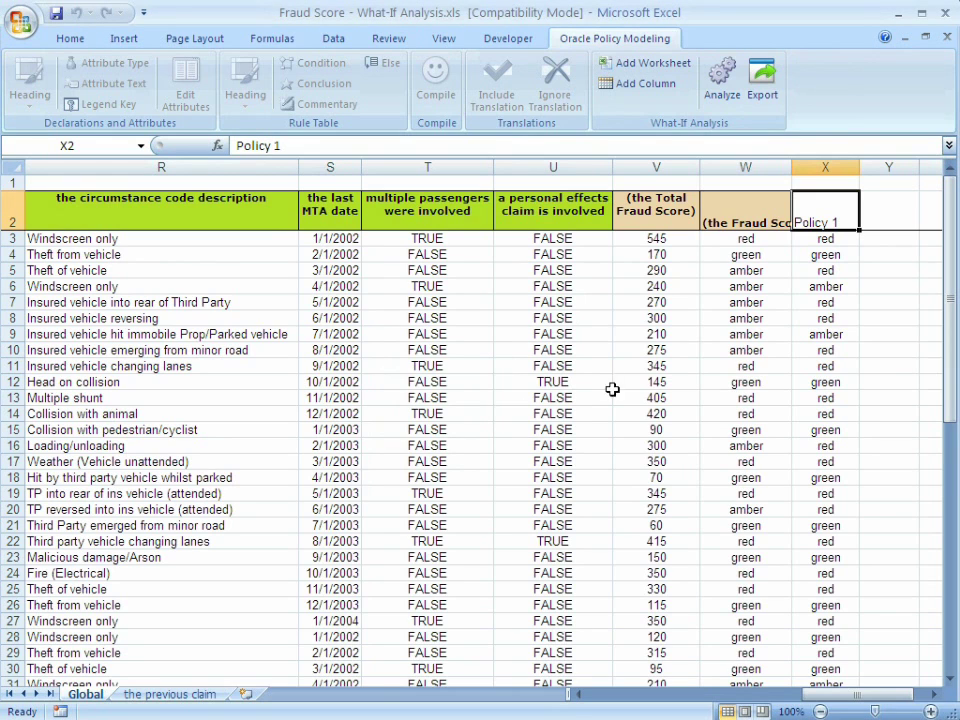
drag(745, 271, 840, 272)
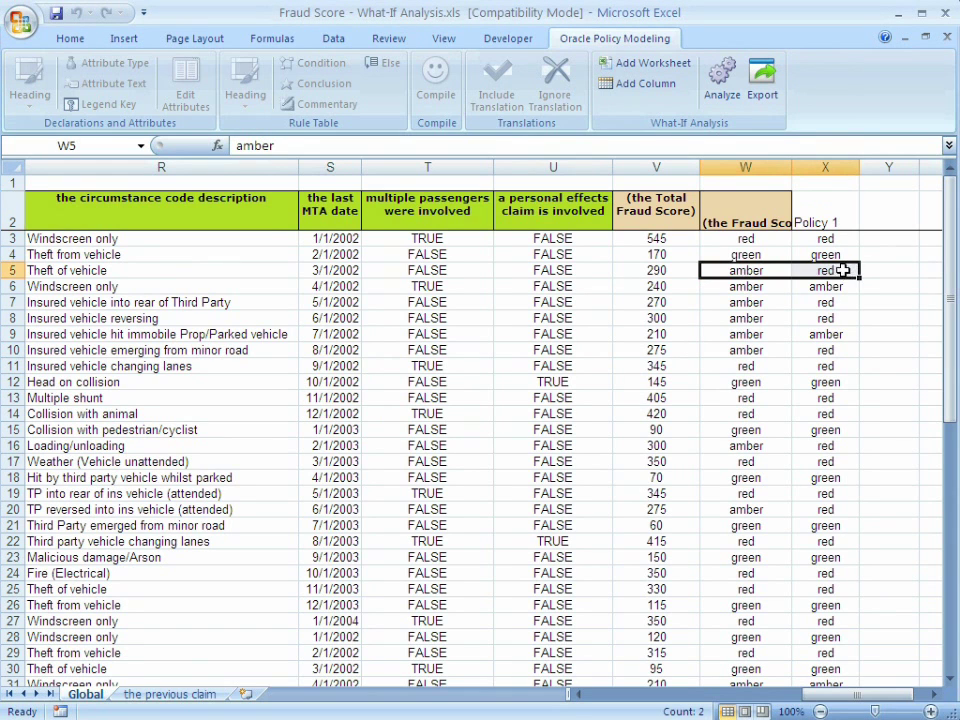
drag(662, 271, 831, 266)
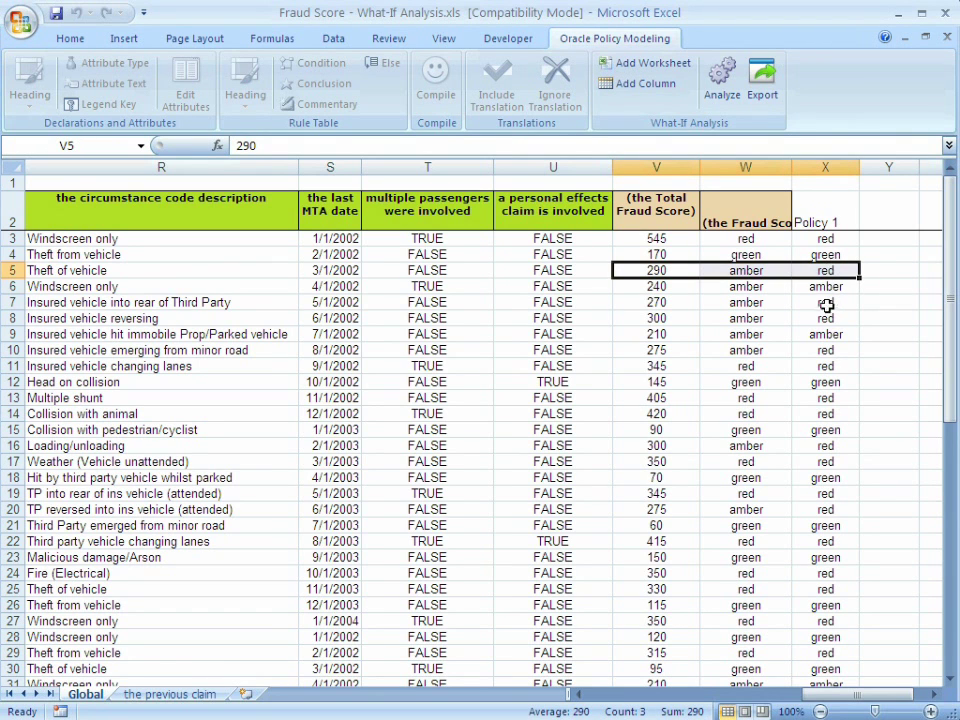
key(alt+Tab)
key(alt+Tab)
key(alt+Tab)
key(alt+Tab)
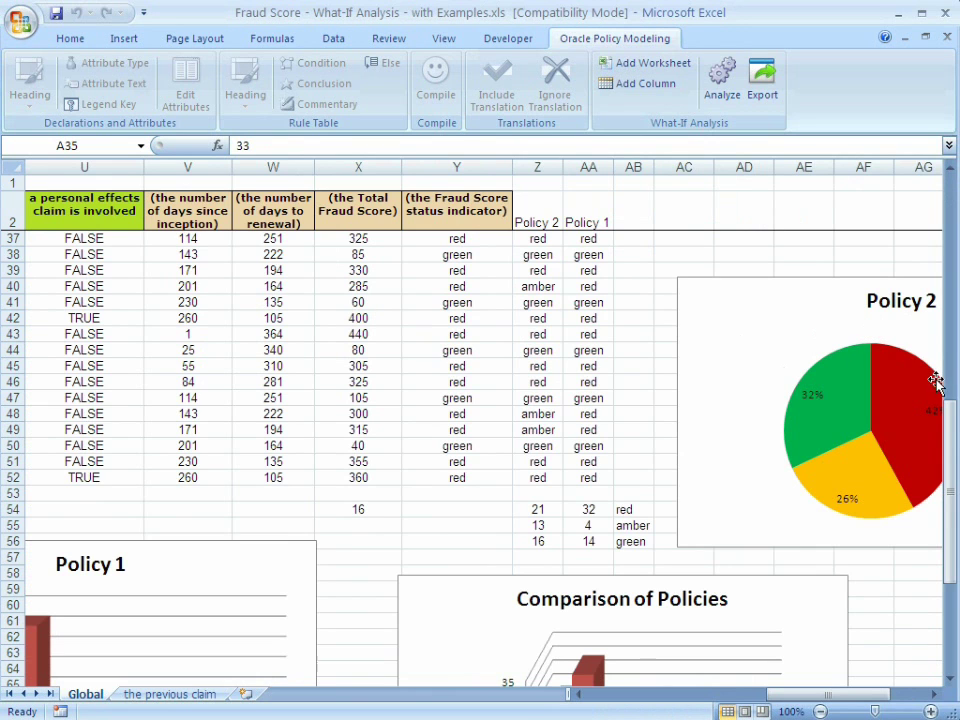
Step: View the Comparison of Policies chart: Policy 2 has 21 red, 13 amber, 16 green; Policy 1 has 32, 4, 14
drag(953, 452, 953, 500)
click(599, 396)
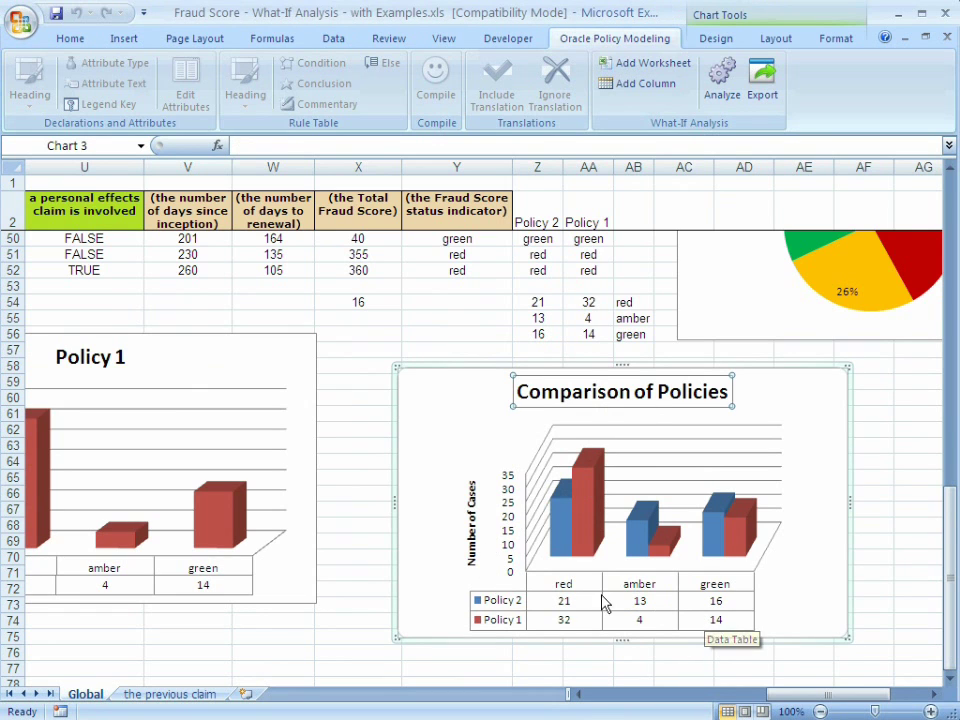
key(Escape)
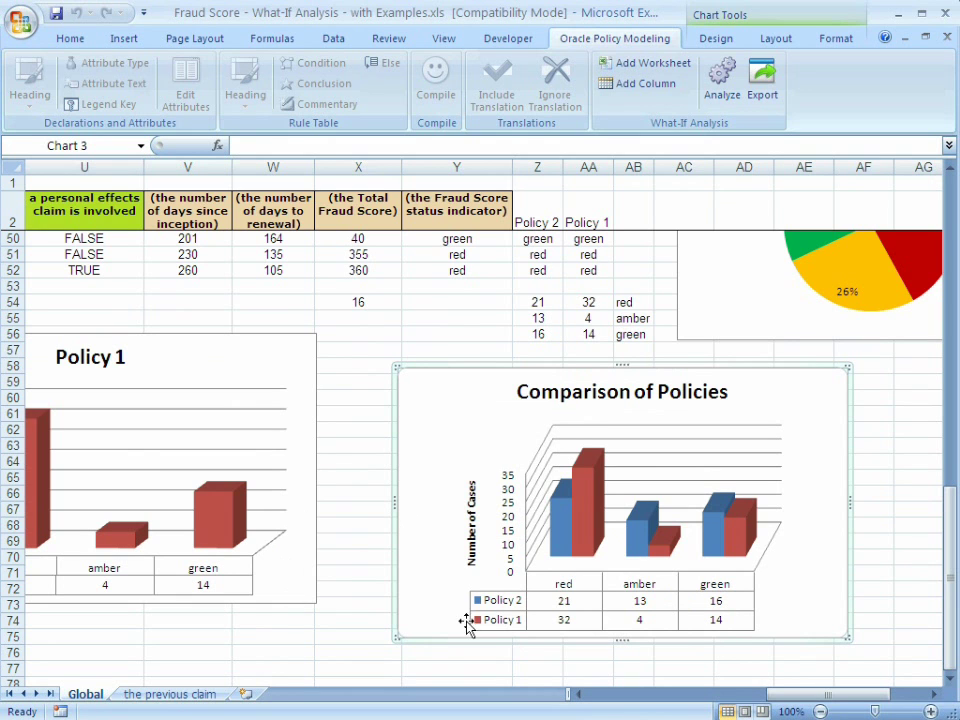
click(640, 695)
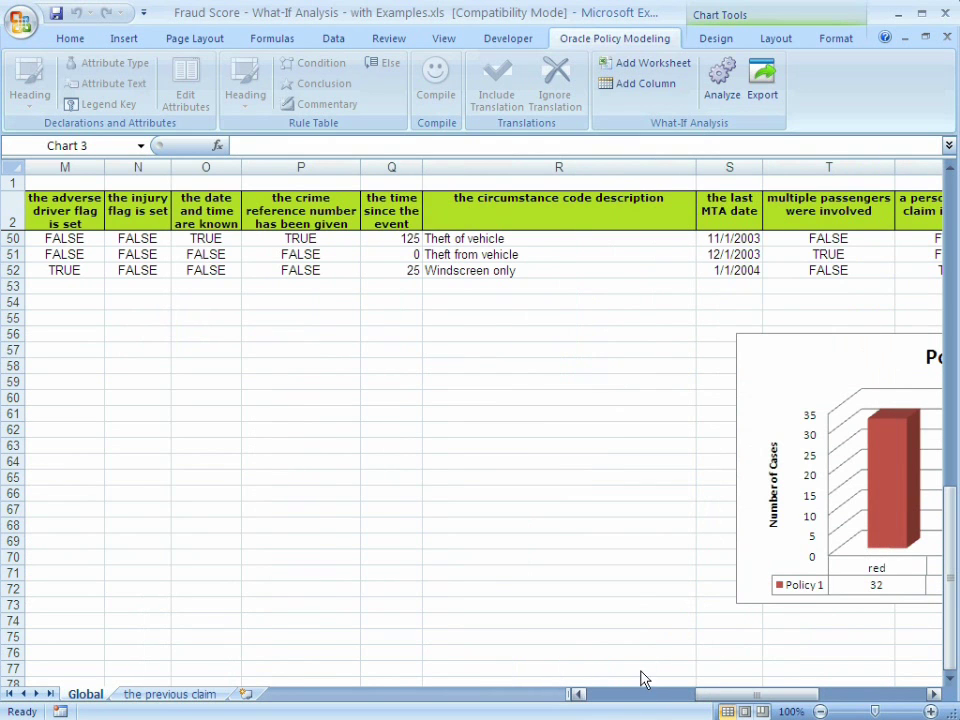
drag(732, 695, 814, 675)
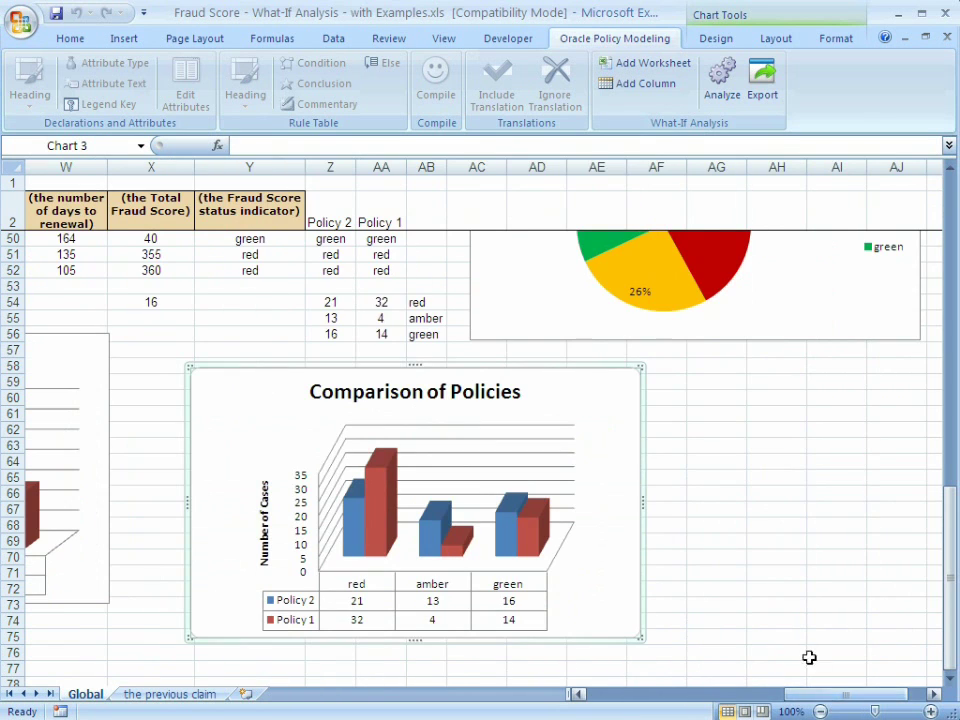